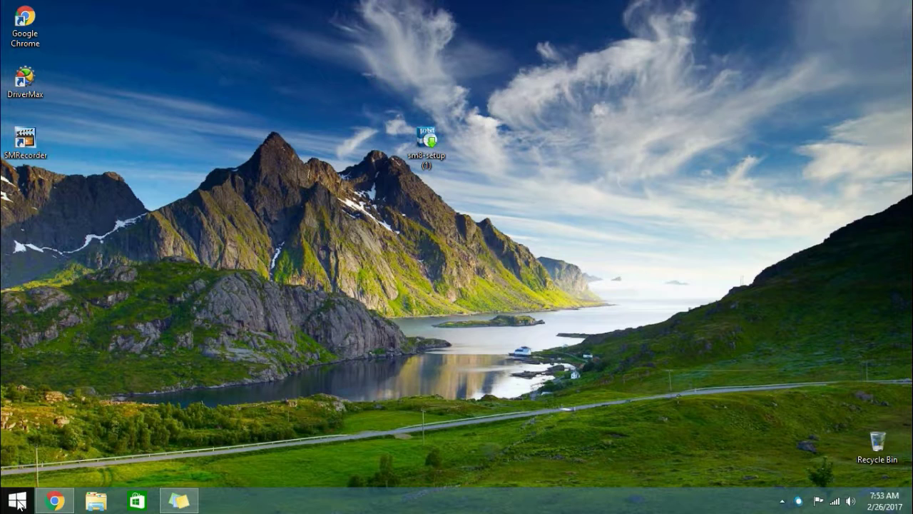
Step: Open the Windows Start screen to view its tiles and return to the desktop
{"action": "left_click", "coordinate": [19, 503]}
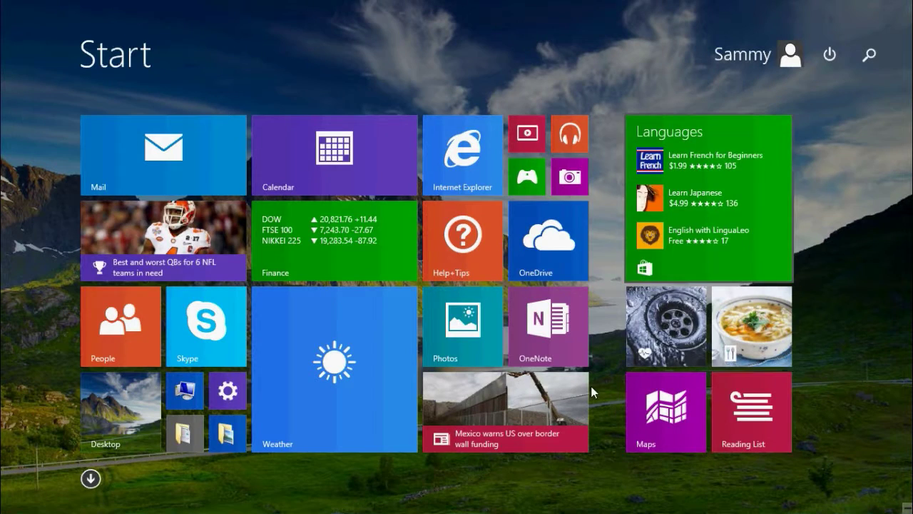
{"action": "left_click", "coordinate": [120, 412]}
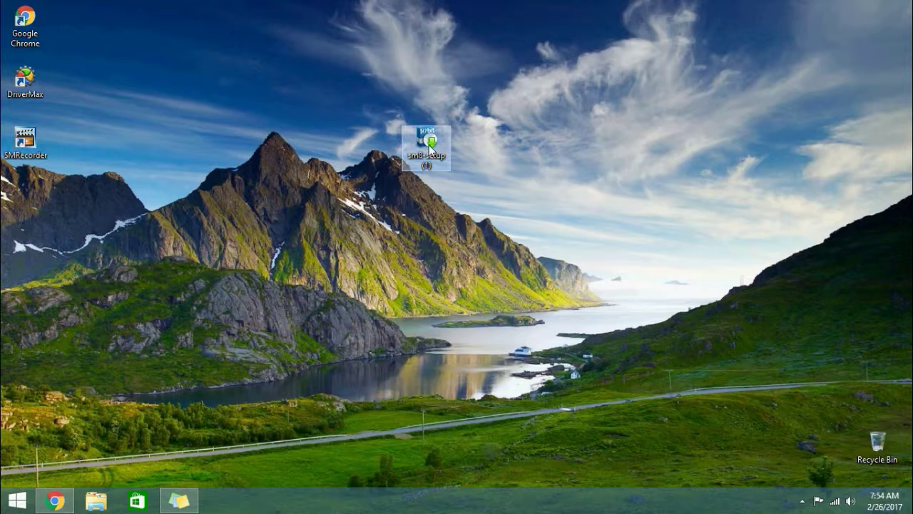
{"action": "left_click_drag", "start_coordinate": [428, 139], "coordinate": [495, 130]}
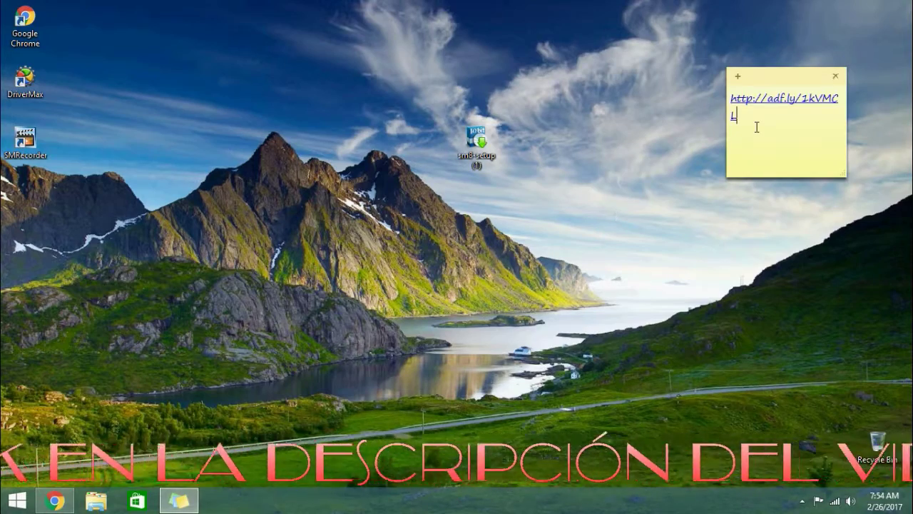
Step: Show the adf.ly/1kVMCL link in the sticky note, switch to Google Chrome and skip the advertisement on that page
{"action": "key", "text": "ctrl+a"}
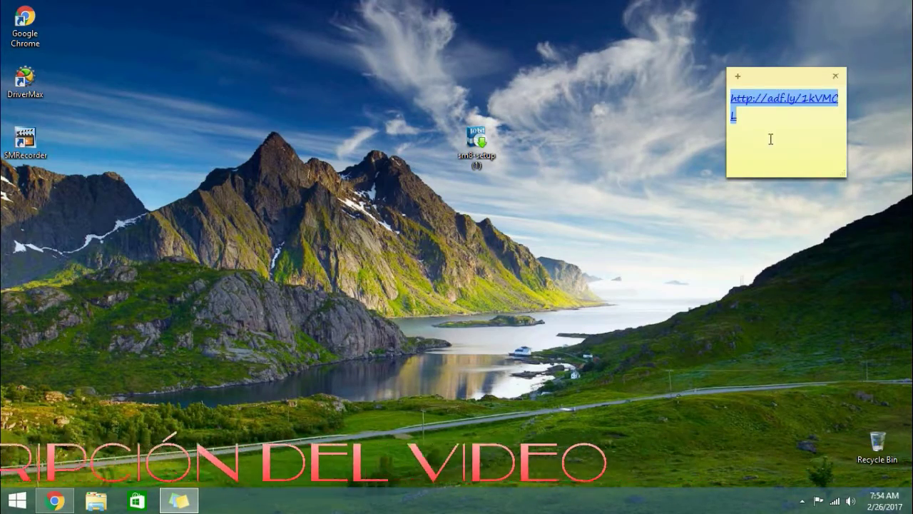
{"action": "left_click", "coordinate": [718, 197]}
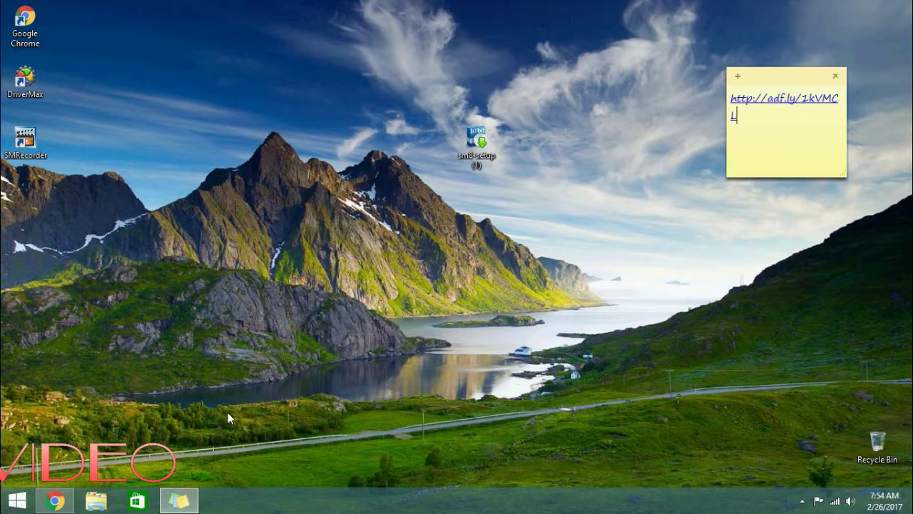
{"action": "left_click", "coordinate": [62, 501]}
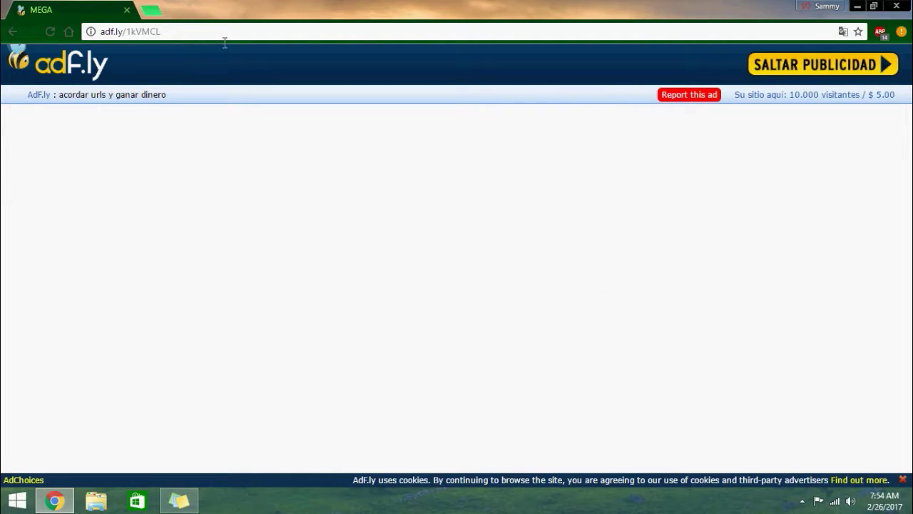
{"action": "left_click", "coordinate": [834, 65]}
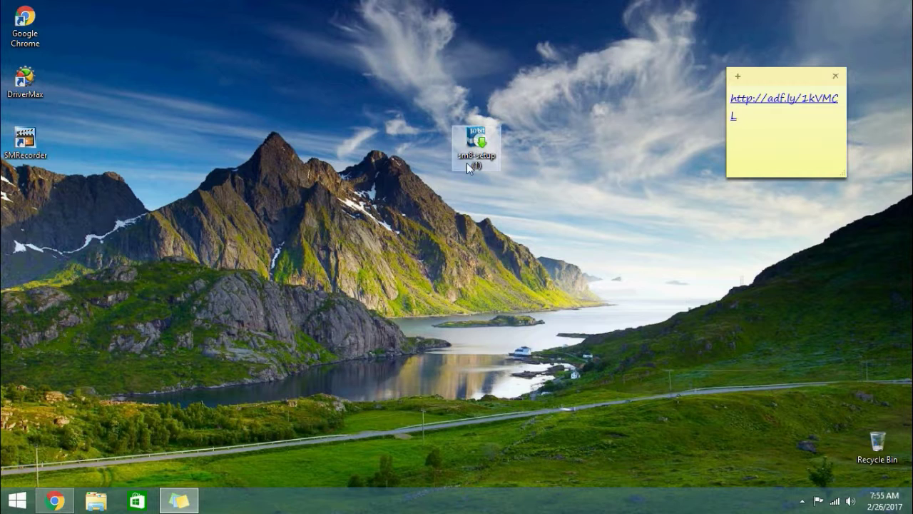
Step: Install Start Menu 8 from the sm8-setup (1) file into C:\Program Files\IObit\Classic Start and dismiss the activation offer
{"action": "left_click_drag", "start_coordinate": [476, 140], "coordinate": [446, 144]}
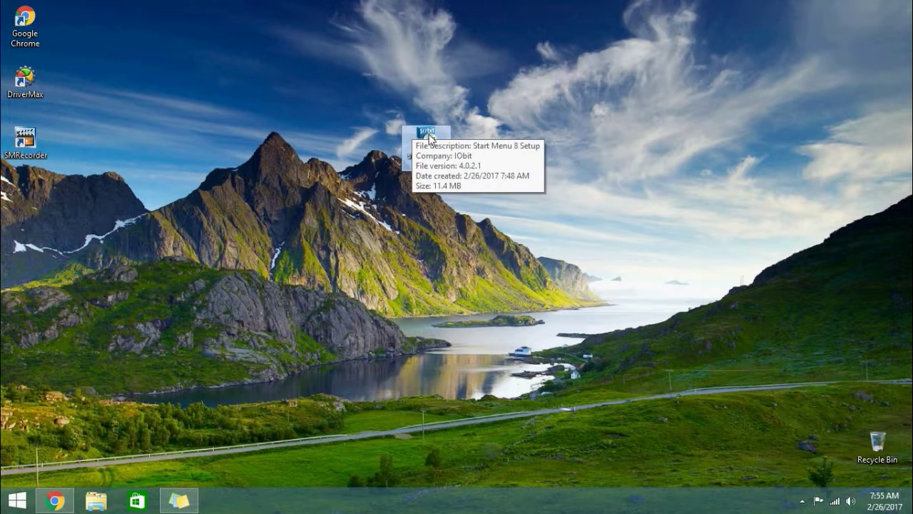
{"action": "double_click", "coordinate": [429, 142]}
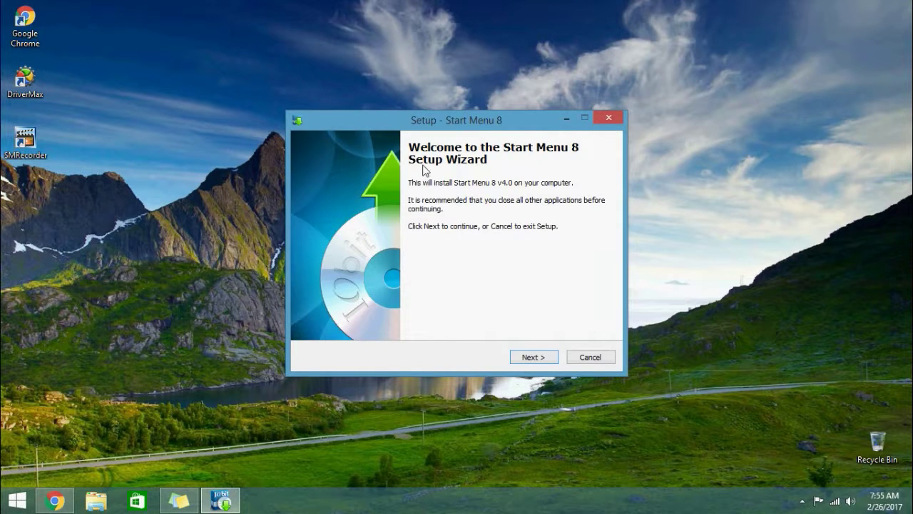
{"action": "left_click", "coordinate": [532, 356]}
{"action": "left_click_drag", "start_coordinate": [588, 222], "coordinate": [589, 314]}
{"action": "left_click", "coordinate": [534, 357]}
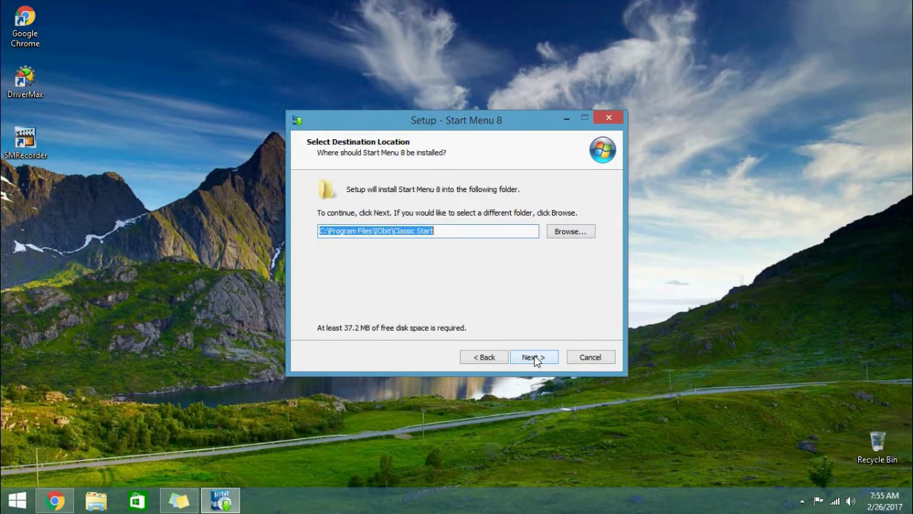
{"action": "left_click", "coordinate": [537, 358]}
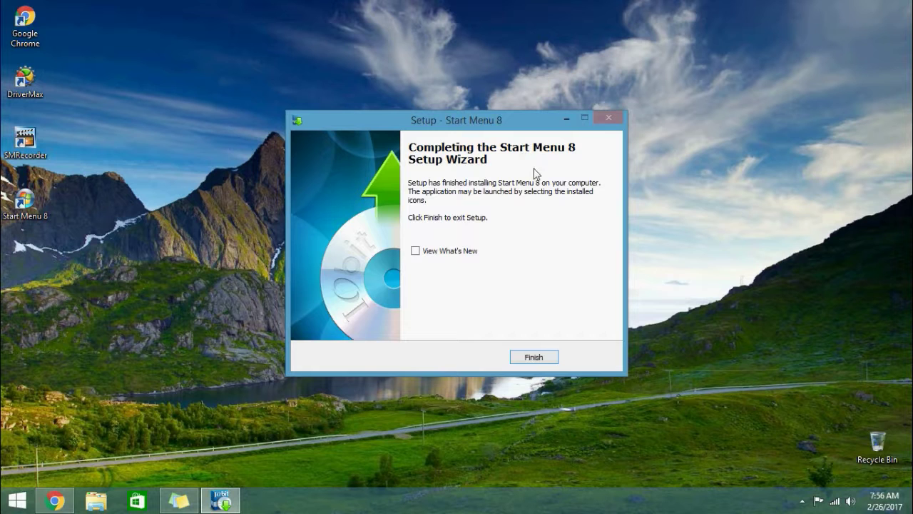
{"action": "left_click", "coordinate": [535, 358]}
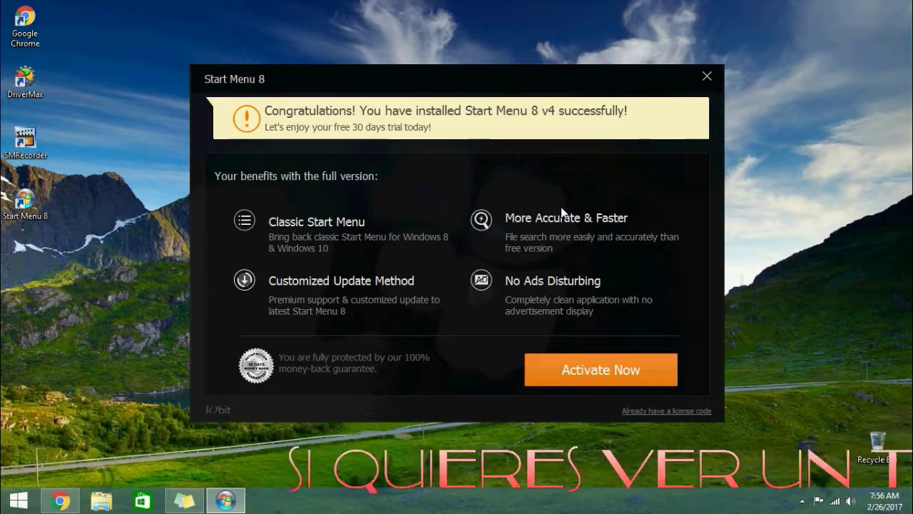
{"action": "left_click", "coordinate": [706, 77]}
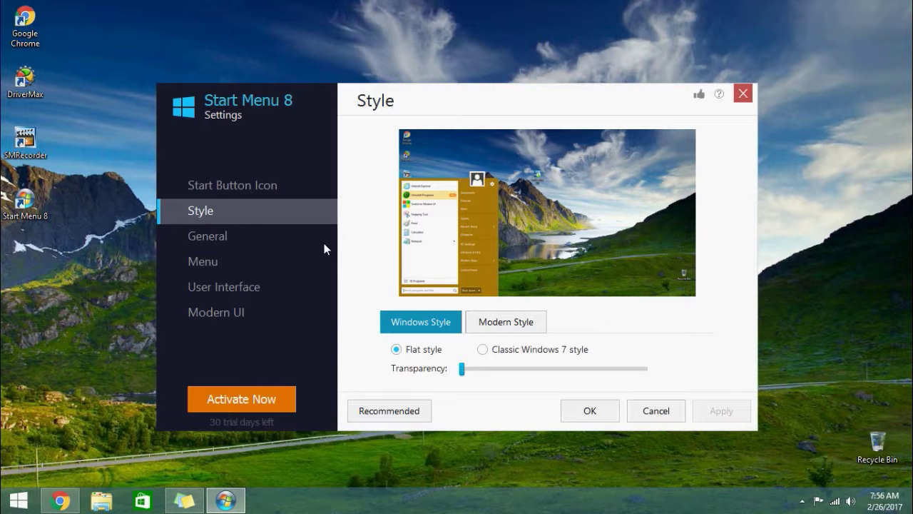
Step: Browse the available start button icons and choose the Win8start icon
{"action": "left_click", "coordinate": [240, 191]}
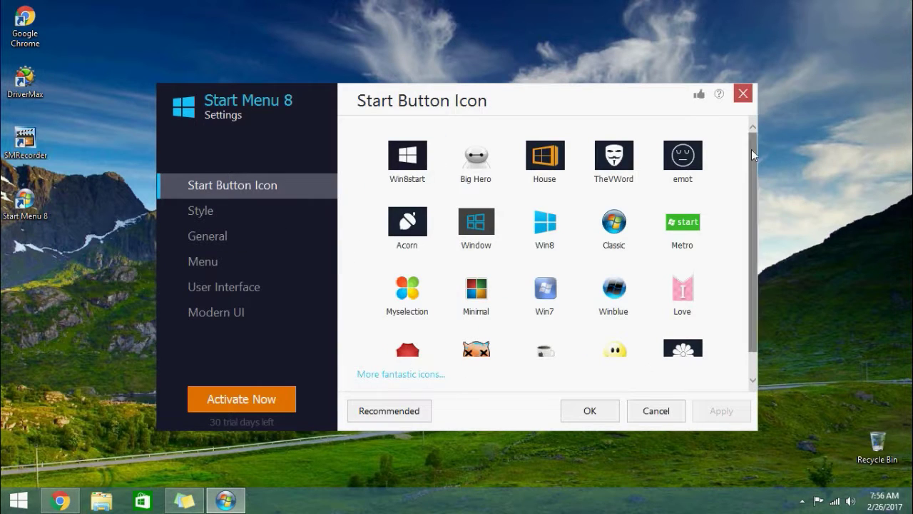
{"action": "left_click_drag", "start_coordinate": [755, 157], "coordinate": [753, 196]}
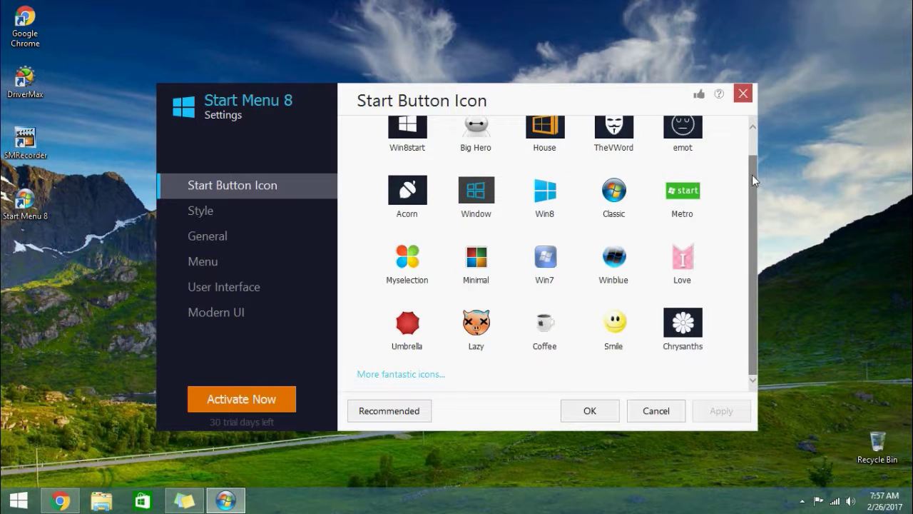
{"action": "scroll", "coordinate": [629, 181], "scroll_direction": "up", "scroll_amount": 1}
{"action": "left_click", "coordinate": [408, 146]}
{"action": "scroll", "coordinate": [410, 157], "scroll_direction": "up", "scroll_amount": 1}
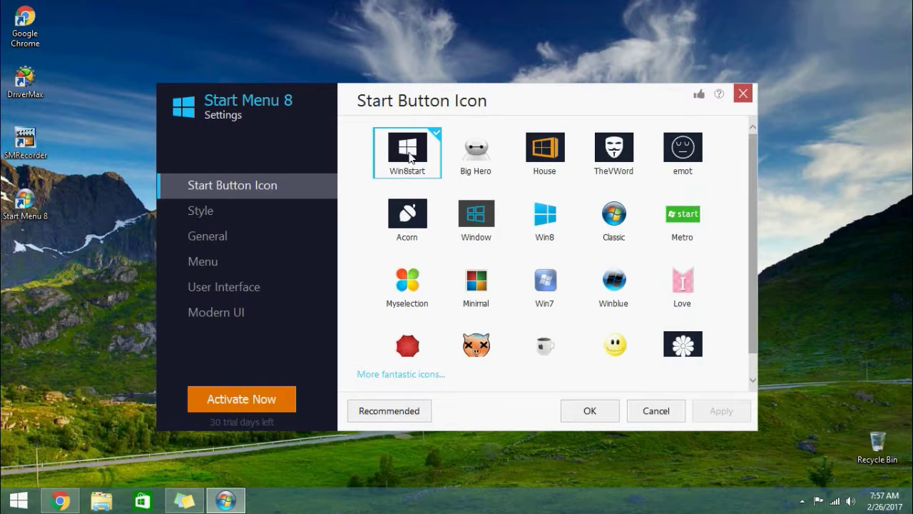
Step: Set the menu to Classic Windows 7 style after previewing Modern Style, and raise its transparency to just under a third
{"action": "left_click", "coordinate": [234, 214]}
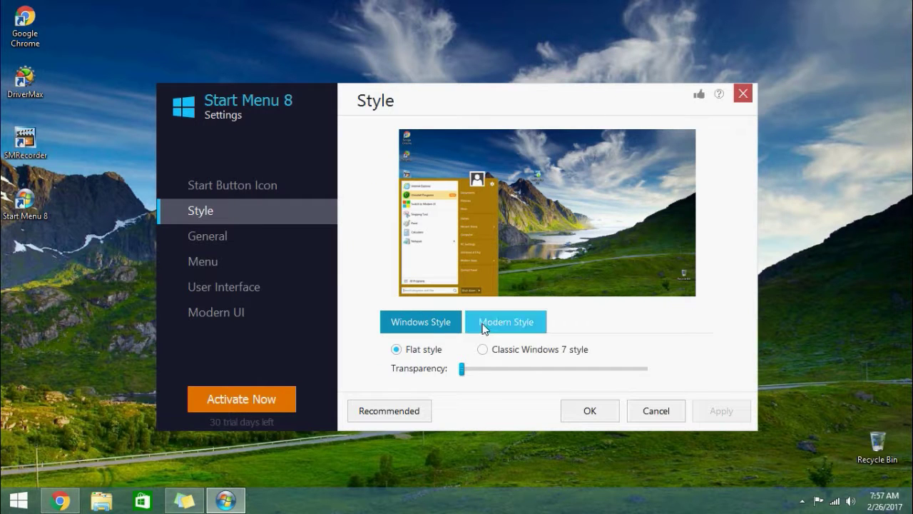
{"action": "left_click", "coordinate": [483, 350]}
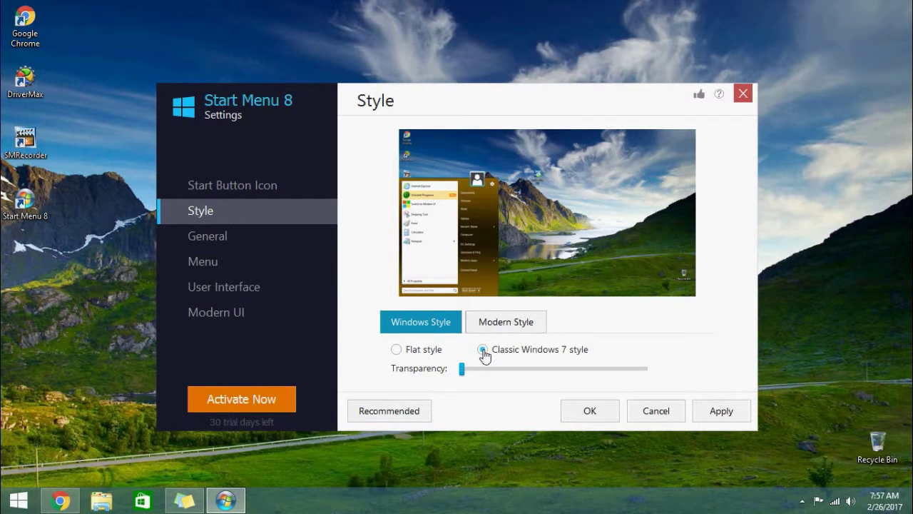
{"action": "left_click", "coordinate": [498, 321]}
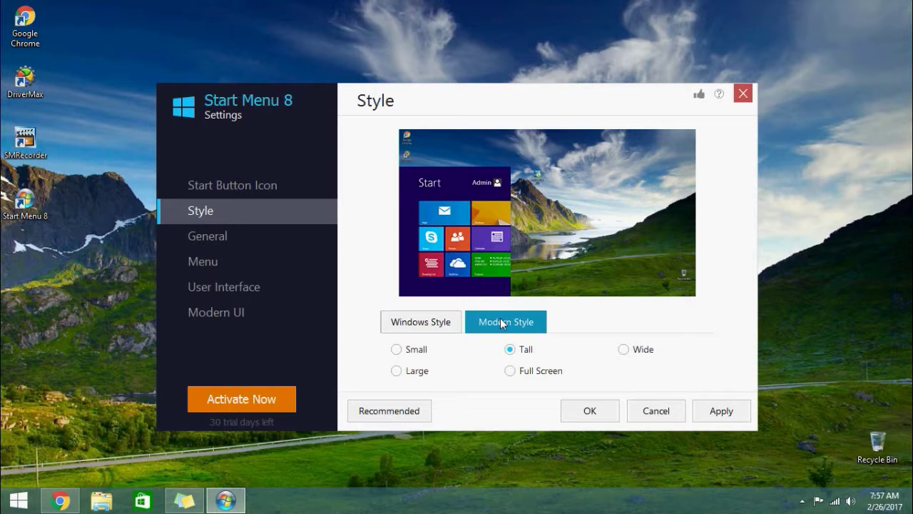
{"action": "left_click", "coordinate": [456, 328]}
{"action": "left_click_drag", "start_coordinate": [463, 368], "coordinate": [516, 371]}
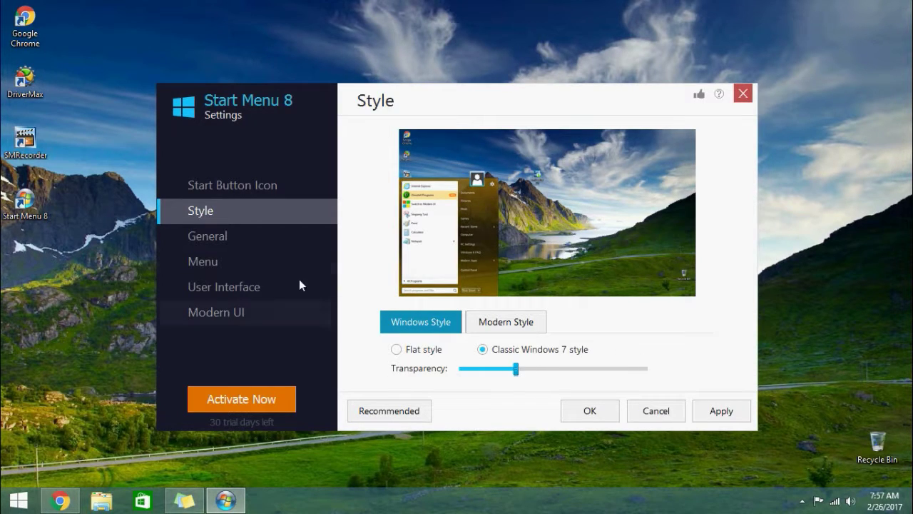
Step: Review the General and Menu settings and set the user interface language to Español
{"action": "left_click", "coordinate": [222, 235]}
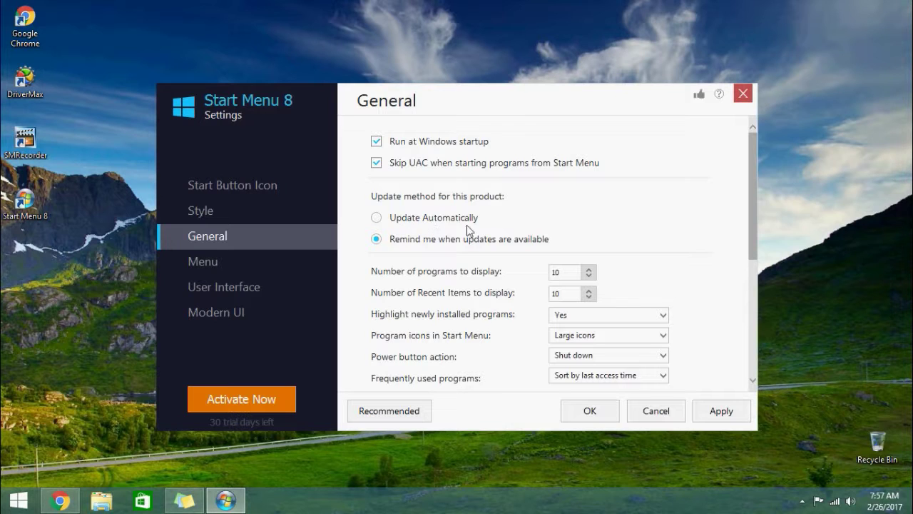
{"action": "left_click", "coordinate": [201, 264]}
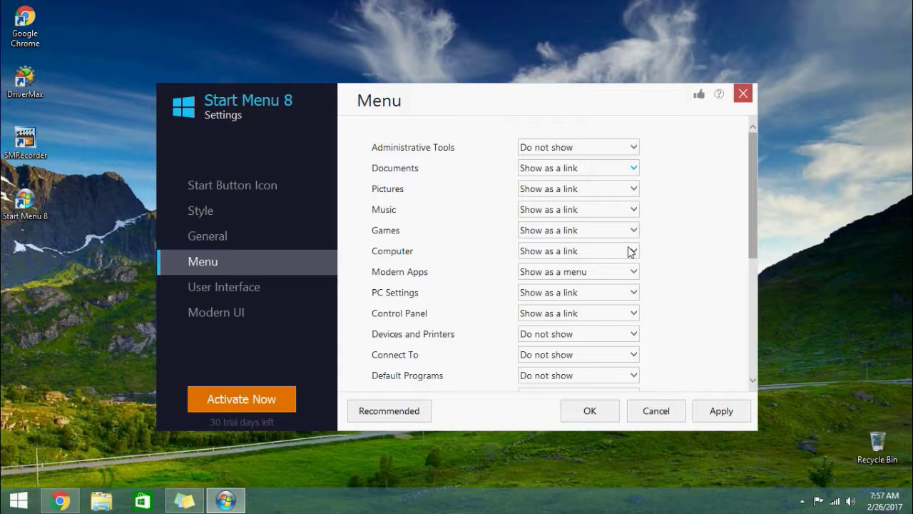
{"action": "left_click", "coordinate": [248, 289]}
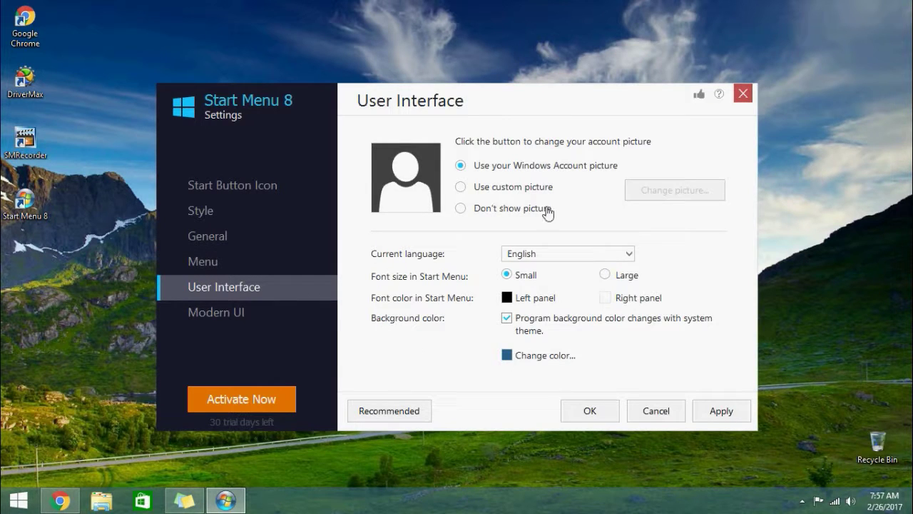
{"action": "left_click", "coordinate": [629, 256]}
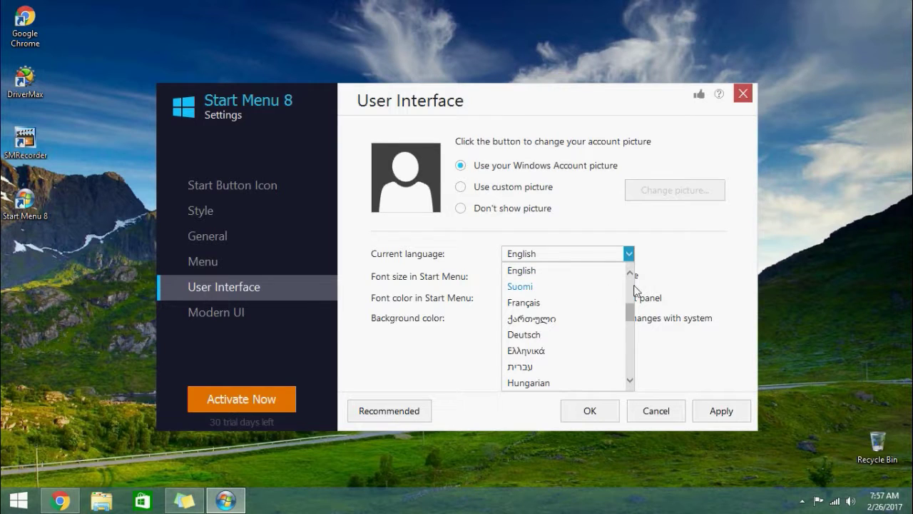
{"action": "left_click_drag", "start_coordinate": [631, 316], "coordinate": [632, 360]}
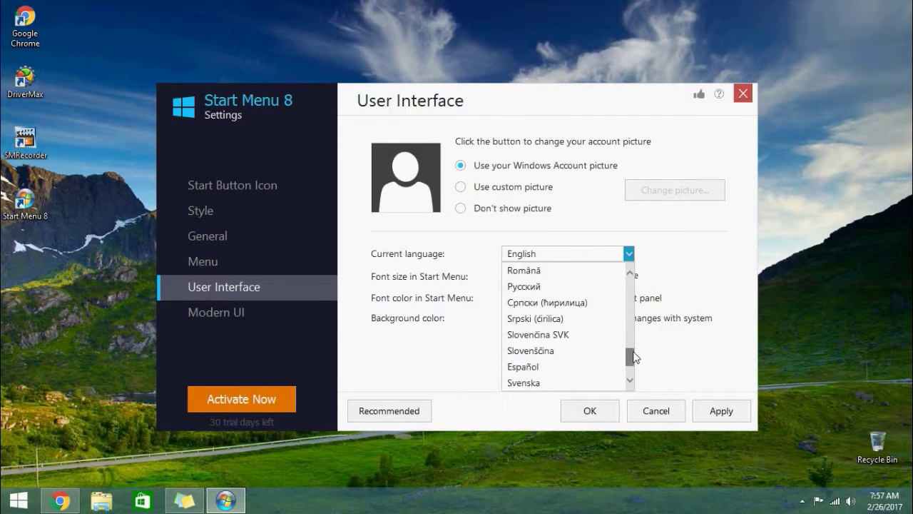
{"action": "left_click", "coordinate": [549, 370]}
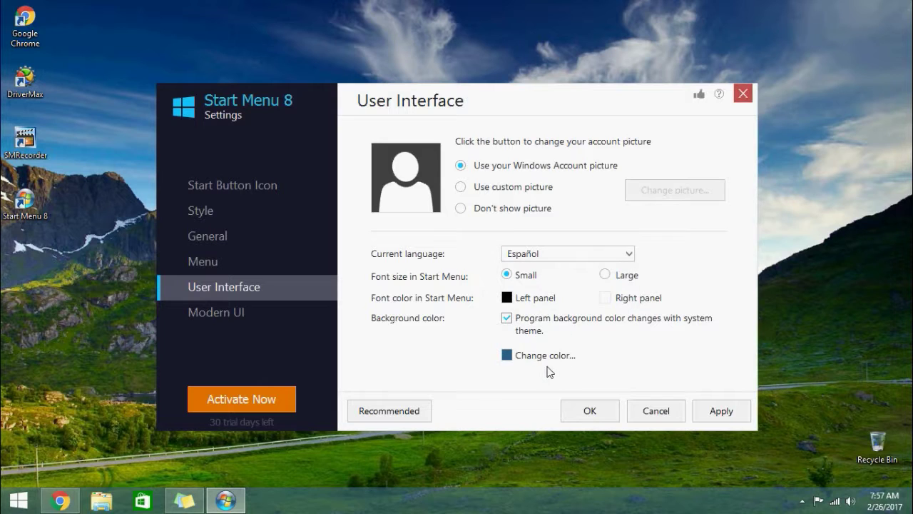
Step: Check the Modern UI options, apply all changed settings and close the settings window
{"action": "left_click", "coordinate": [233, 312]}
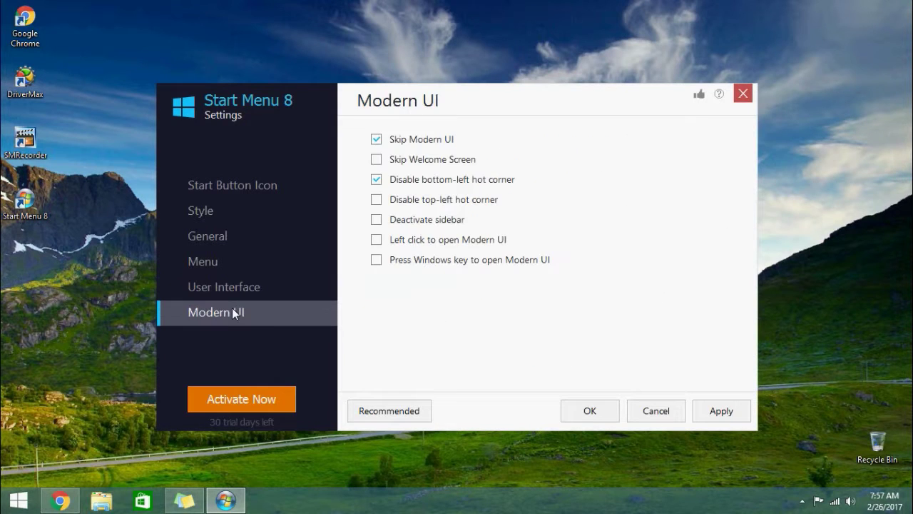
{"action": "left_click", "coordinate": [724, 416]}
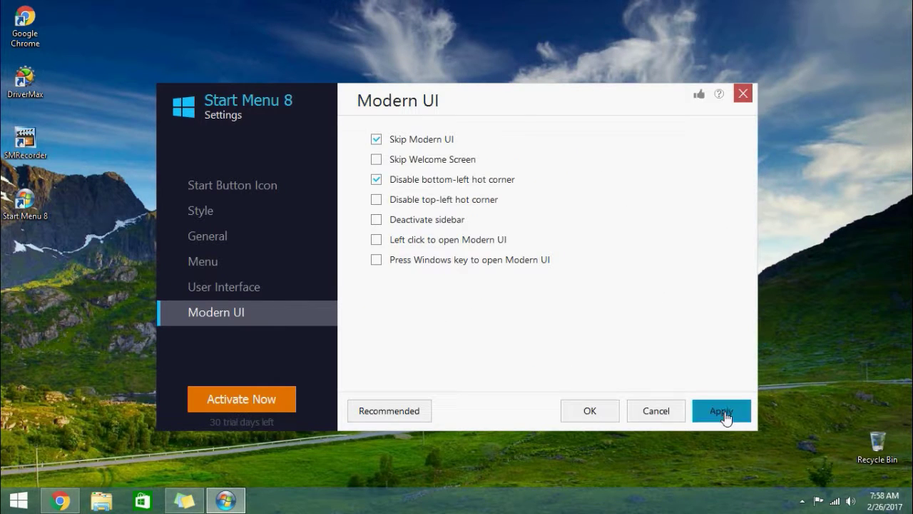
{"action": "left_click", "coordinate": [613, 412]}
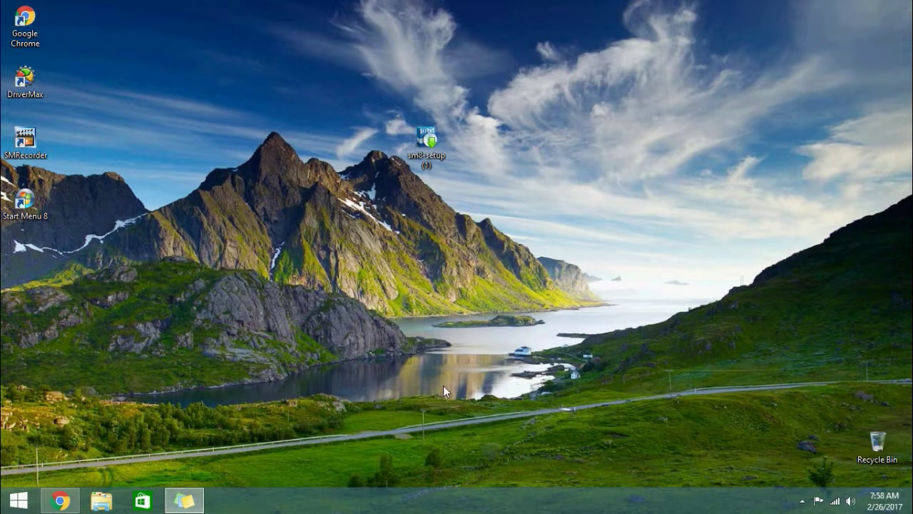
Step: Unpin Newest Strategy War Game, Rule Over Your Kingdom, IObit Malware Fighter and Advanced SystemCare from the new Start menu
{"action": "left_click", "coordinate": [19, 500]}
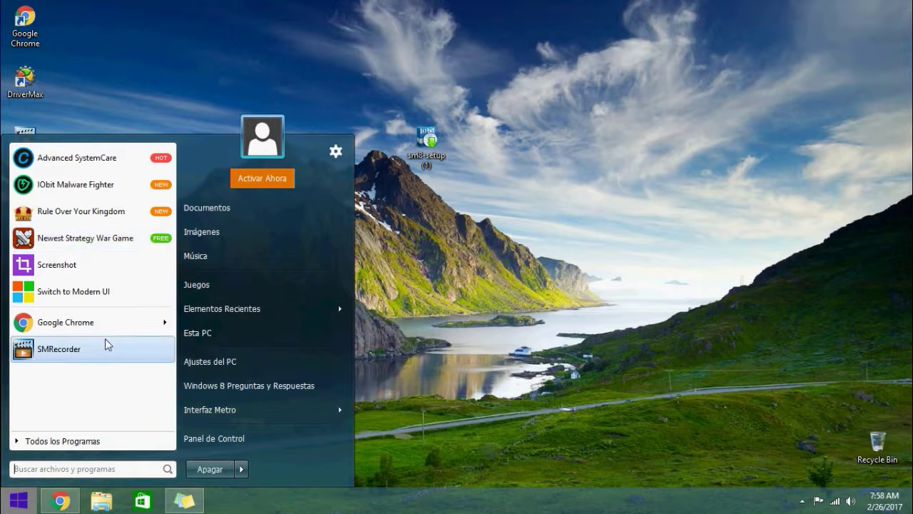
{"action": "right_click", "coordinate": [82, 240]}
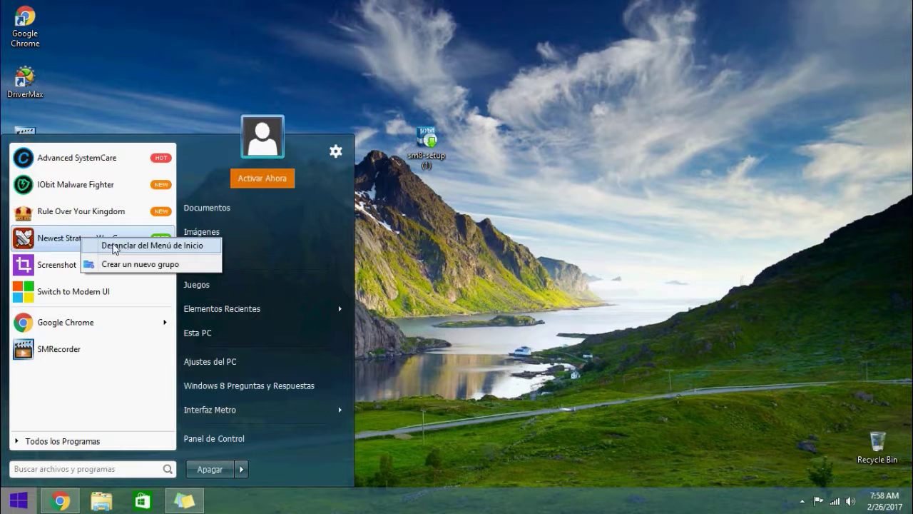
{"action": "left_click", "coordinate": [114, 246]}
{"action": "right_click", "coordinate": [80, 207]}
{"action": "left_click", "coordinate": [107, 218]}
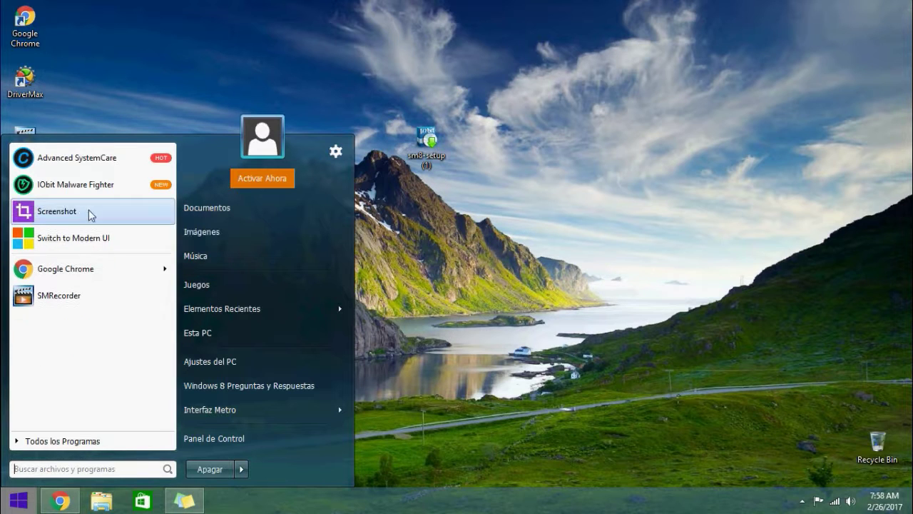
{"action": "right_click", "coordinate": [78, 189]}
{"action": "left_click", "coordinate": [100, 197]}
{"action": "right_click", "coordinate": [94, 160]}
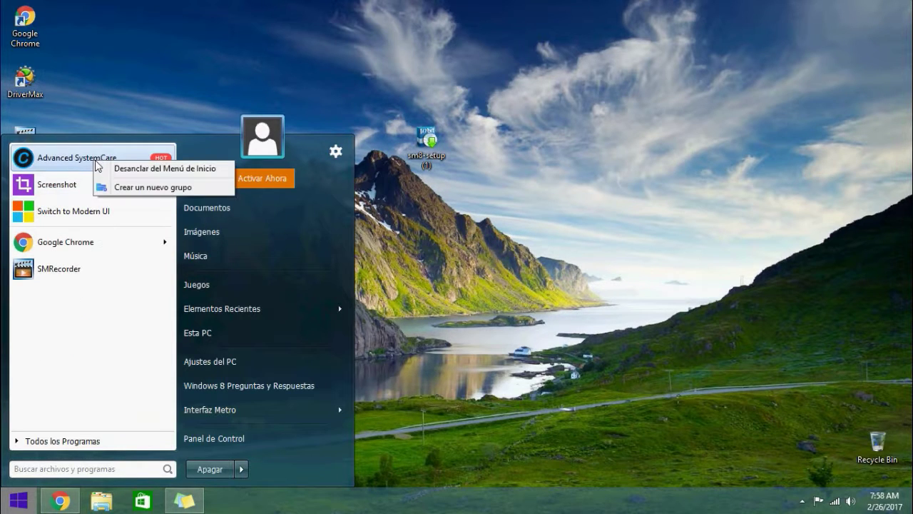
{"action": "left_click", "coordinate": [113, 173]}
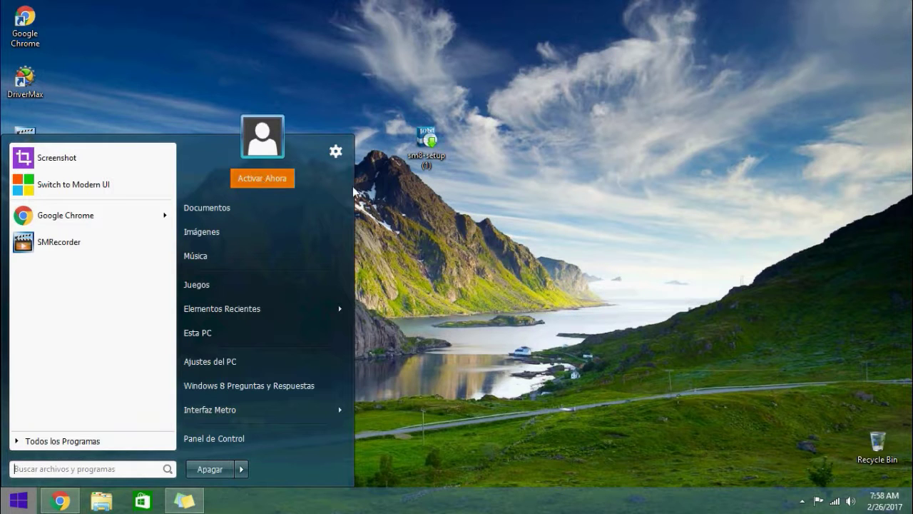
{"action": "left_click", "coordinate": [507, 196]}
{"action": "left_click_drag", "start_coordinate": [568, 52], "coordinate": [240, 280]}
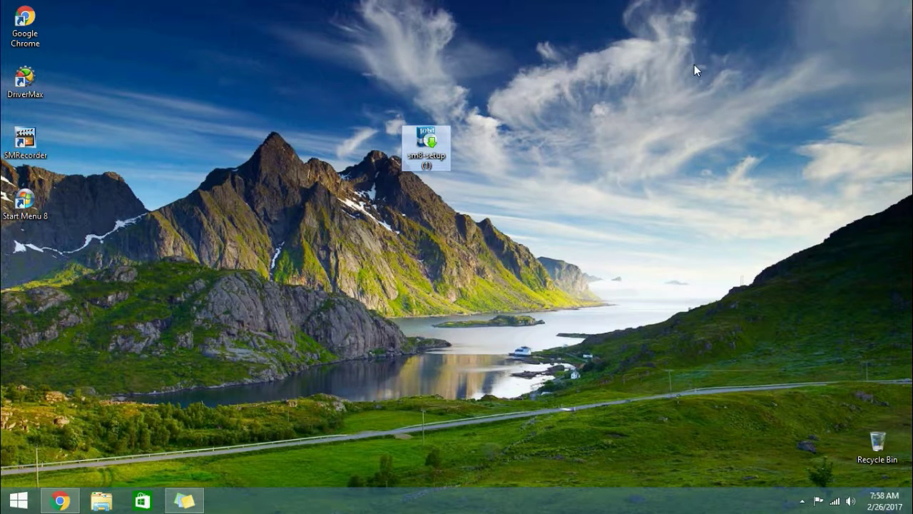